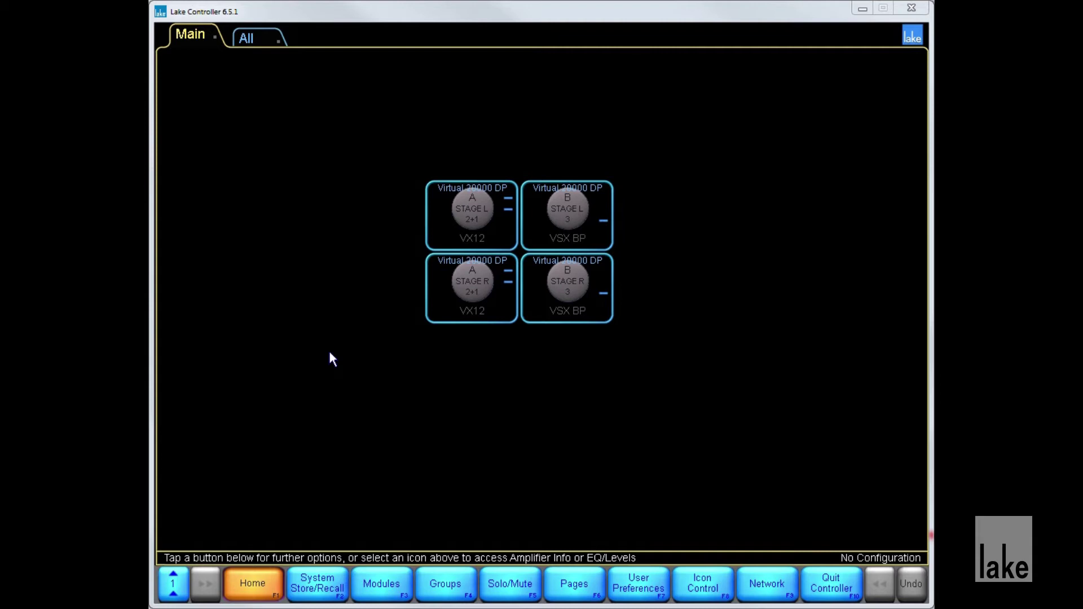
Select the STAGE L module A tile and bring up Copy/Paste Replace for the STAGE modules
left_click(380, 598)
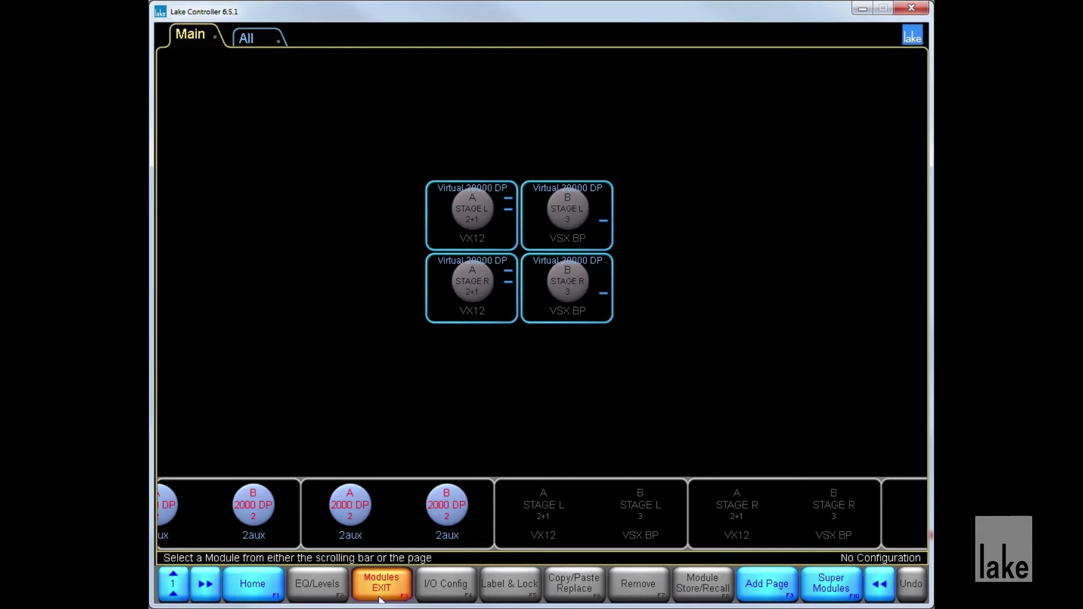
left_click(494, 210)
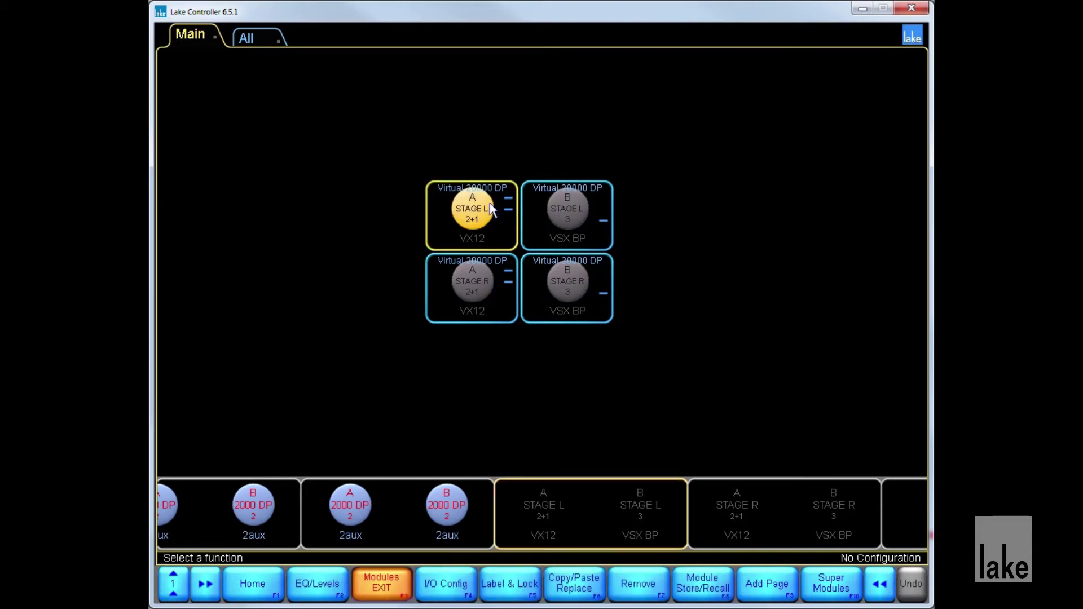
left_click(595, 578)
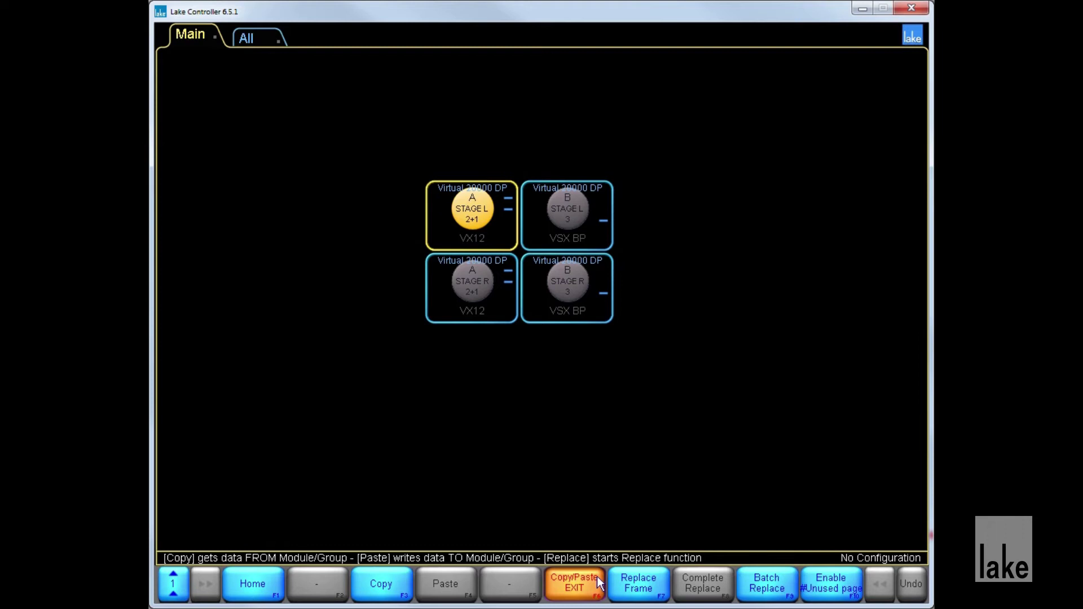
Batch replace the virtual frames, assigning destination 1 and 2 to the online 20000 DP frames
left_click(764, 585)
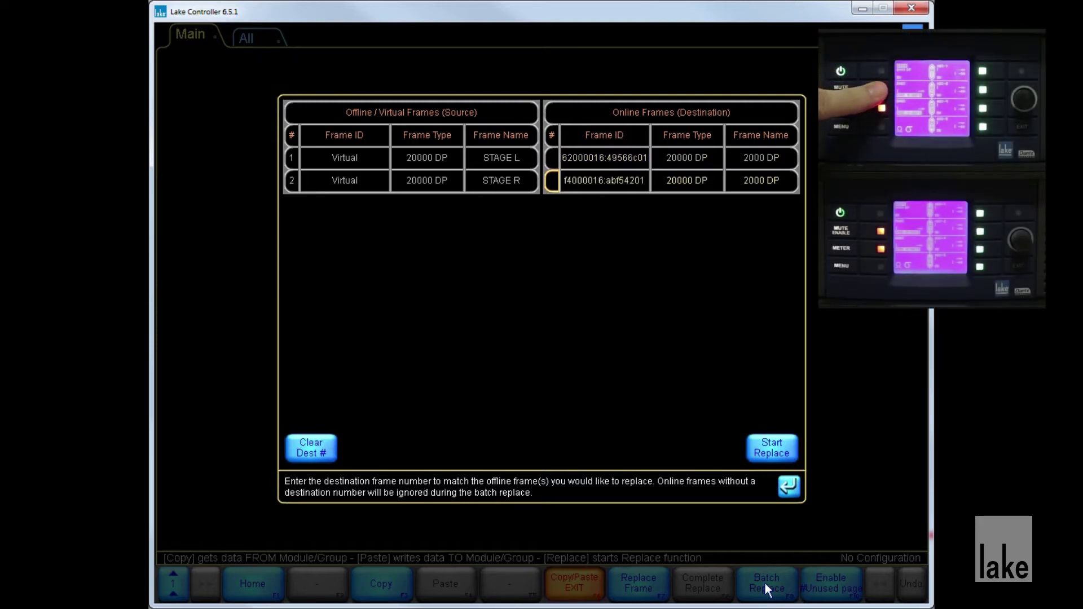
left_click(555, 180)
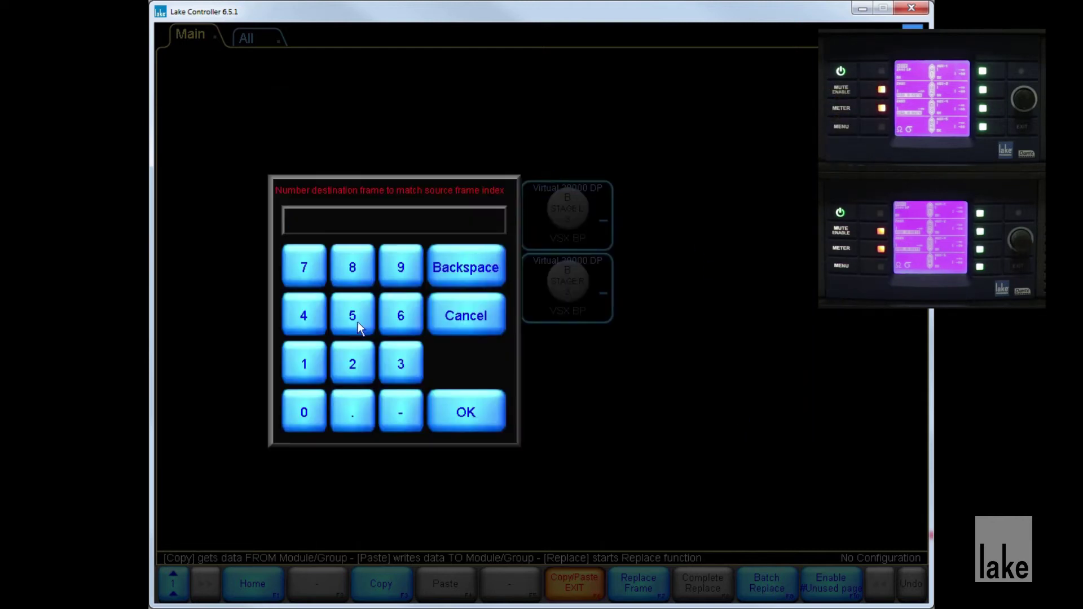
left_click(310, 358)
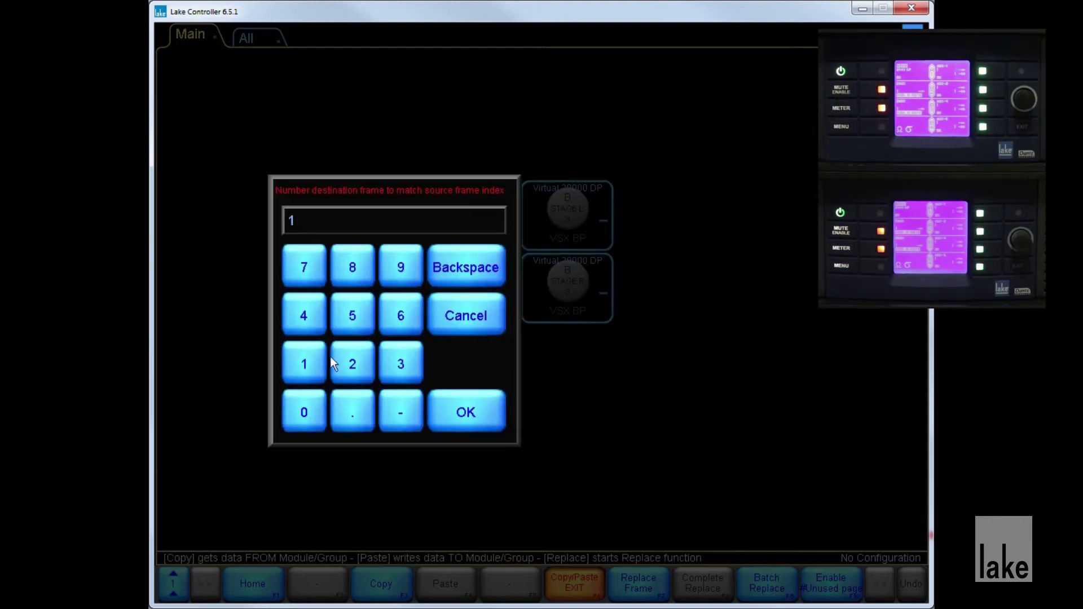
left_click(455, 402)
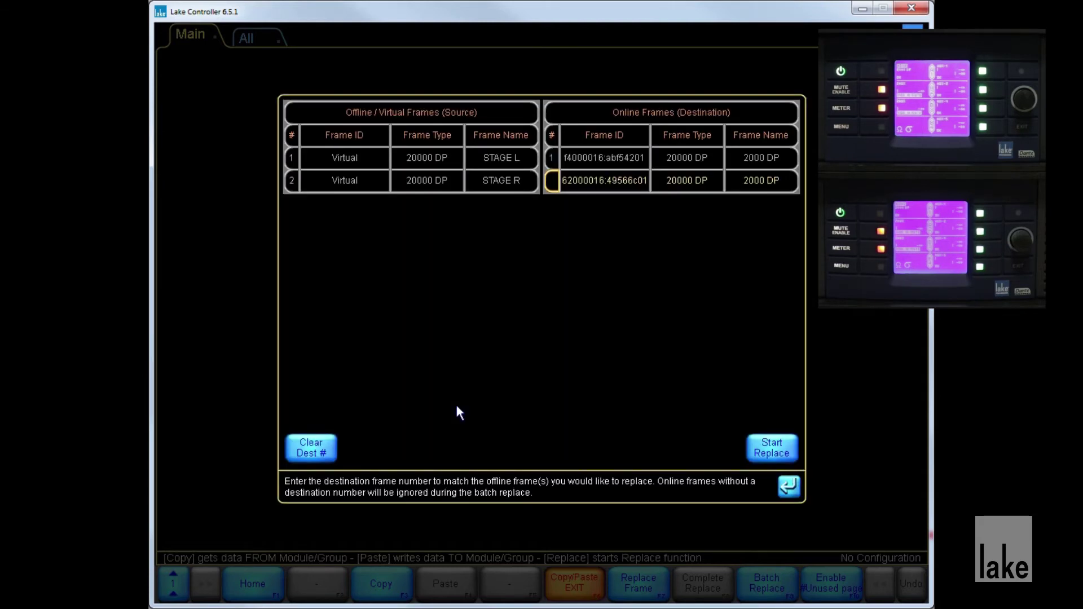
left_click(553, 178)
left_click(353, 362)
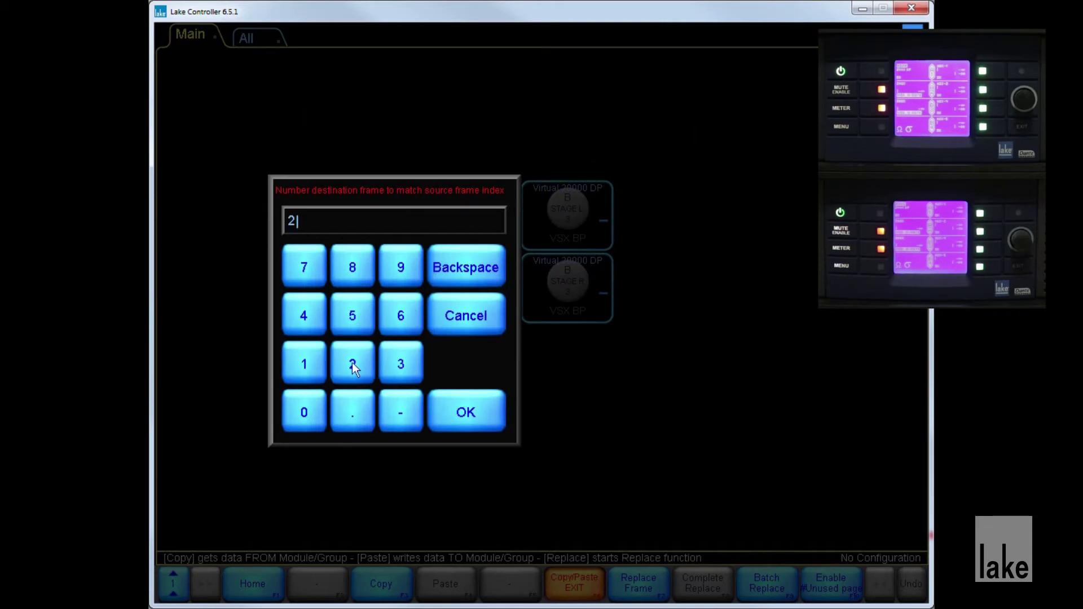
left_click(452, 412)
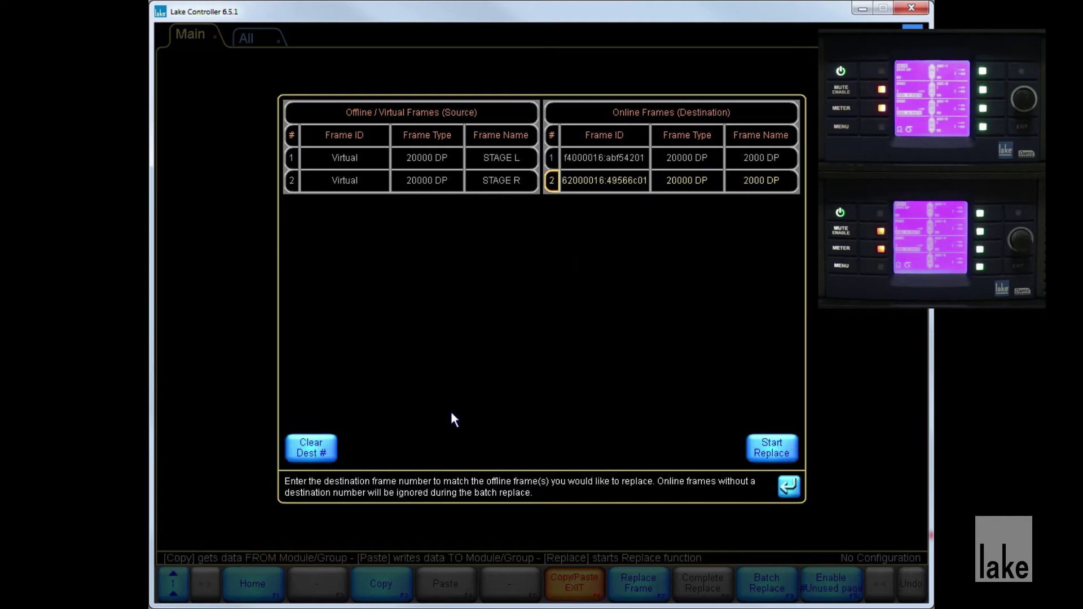
left_click(781, 445)
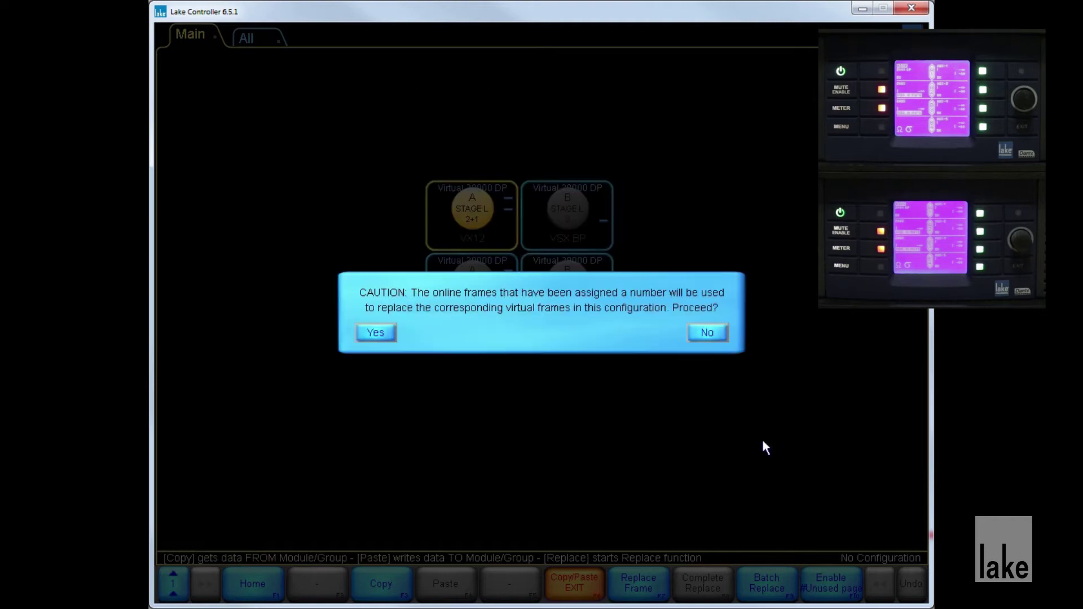
left_click(376, 332)
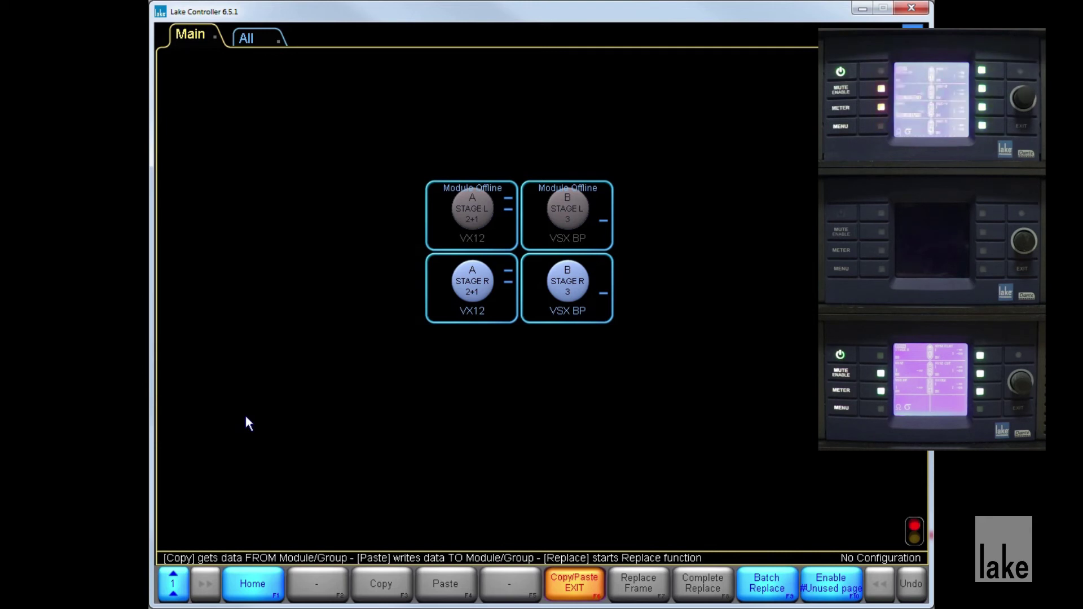
Return to Home and open the Modules selection view
left_click(258, 588)
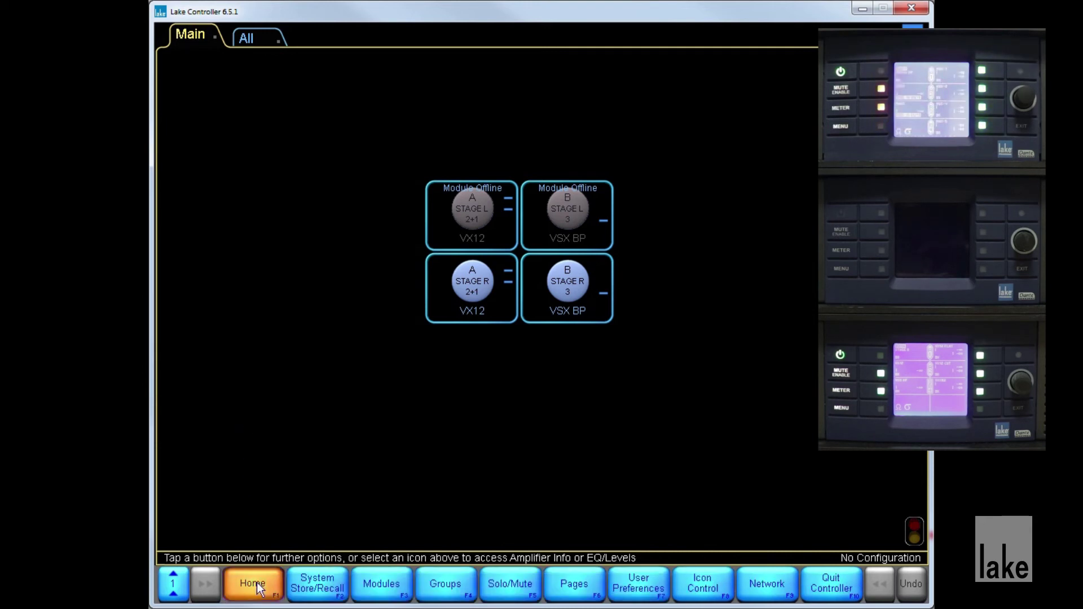
left_click(399, 597)
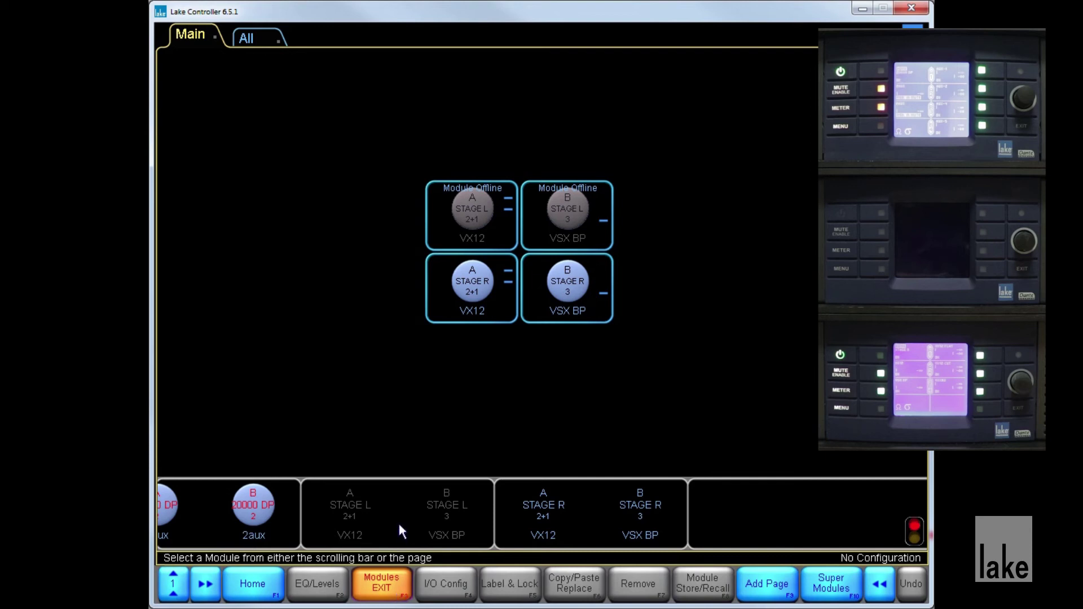
scroll(397, 522, "up", 2)
scroll(399, 524, "up", 2)
scroll(399, 524, "up", 2)
scroll(399, 524, "up", 2)
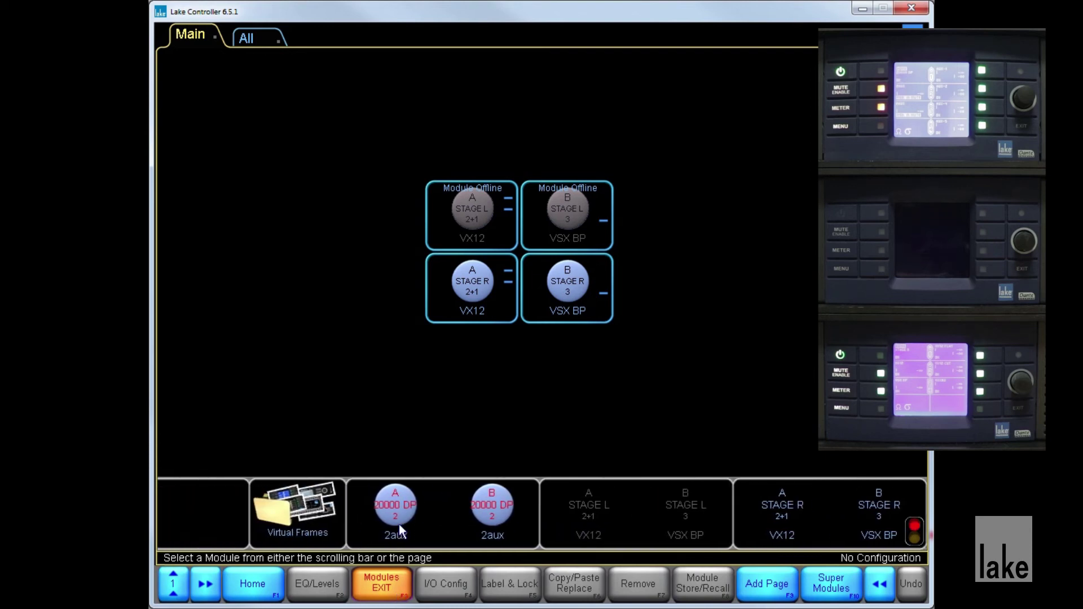
scroll(399, 524, "up", 2)
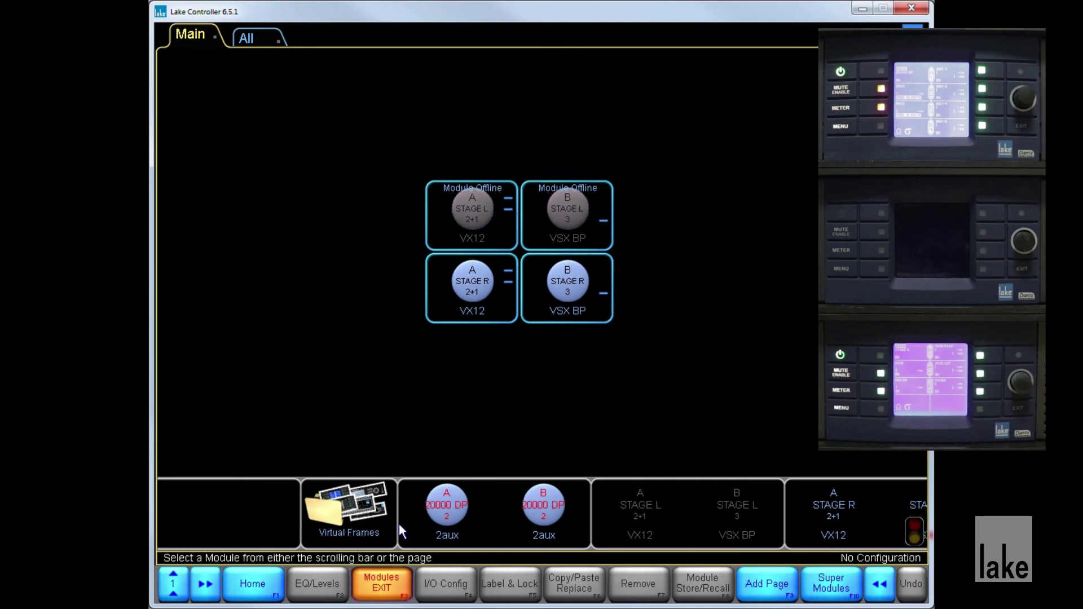
left_click(482, 217)
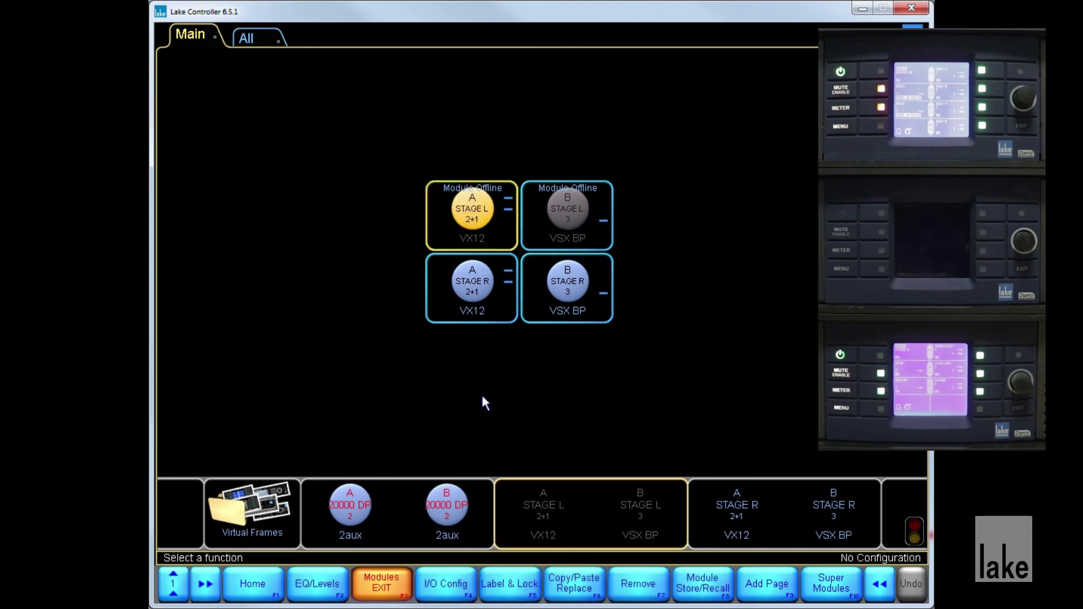
left_click(465, 597)
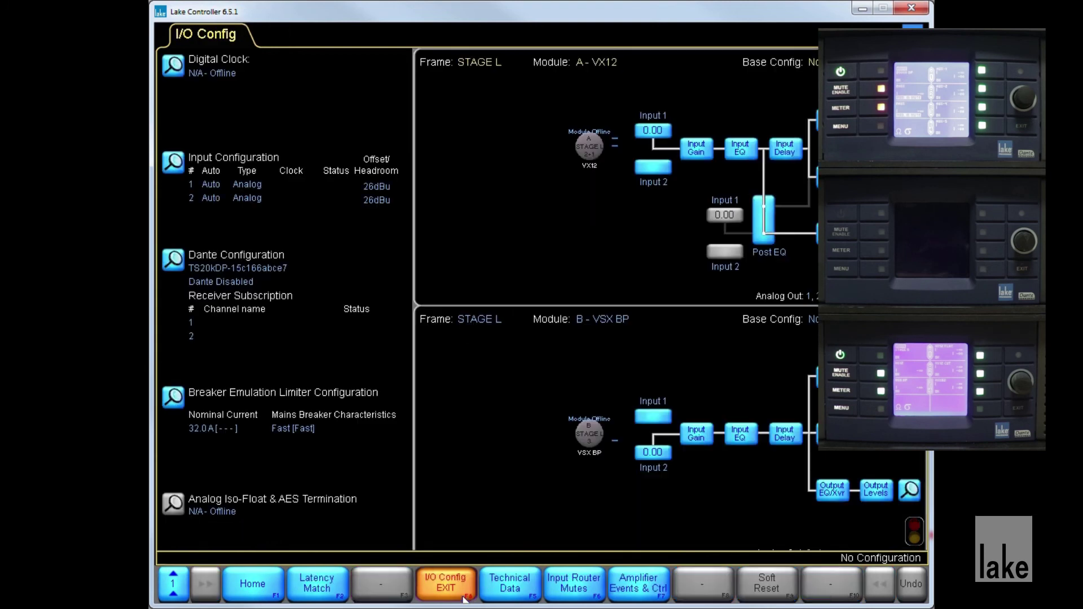
left_click(492, 585)
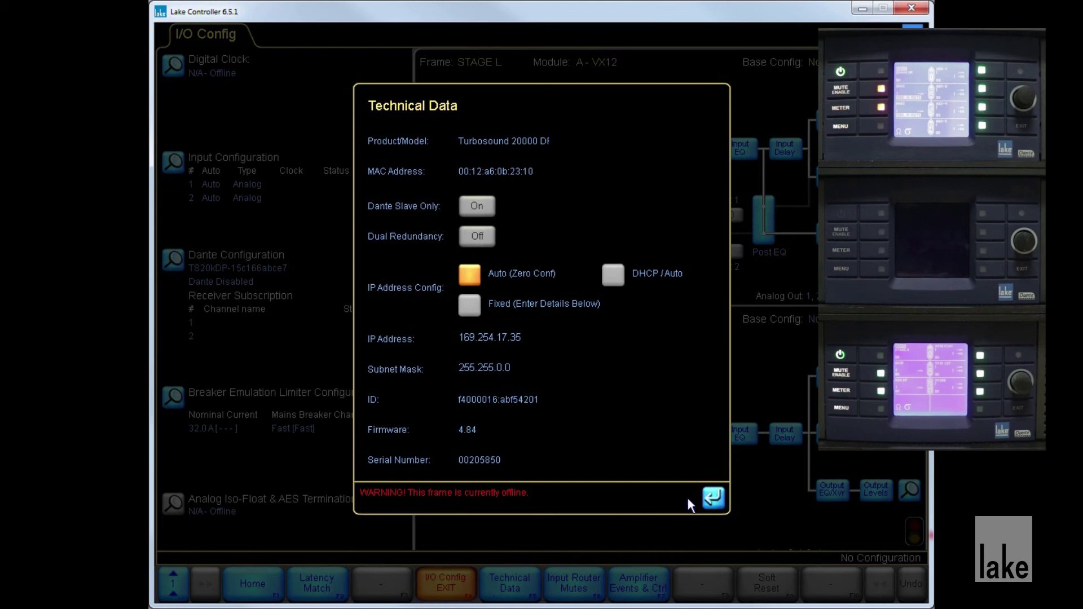
left_click(711, 498)
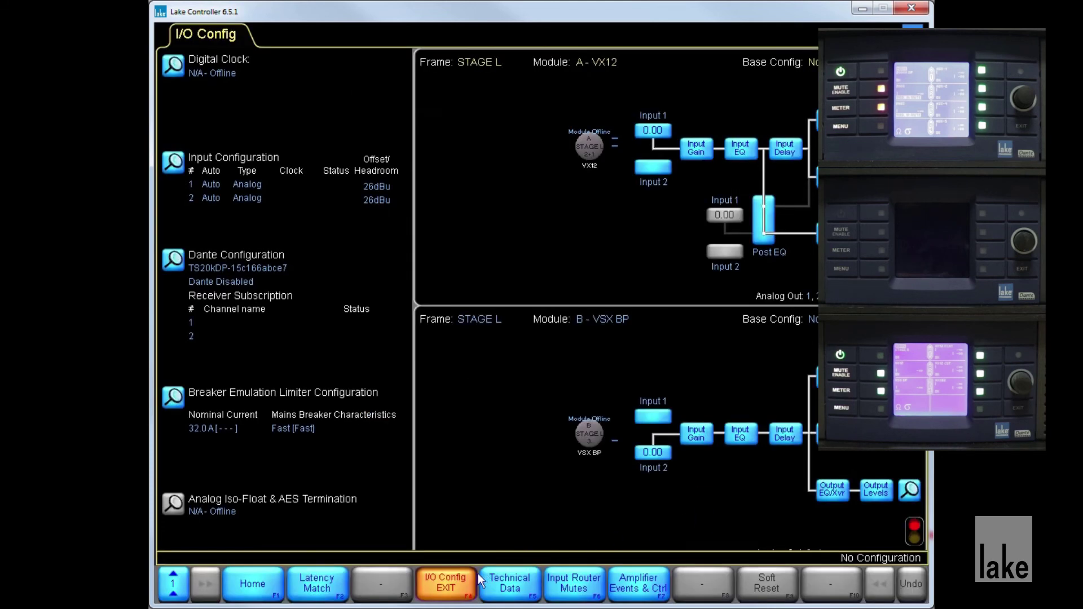
left_click(456, 583)
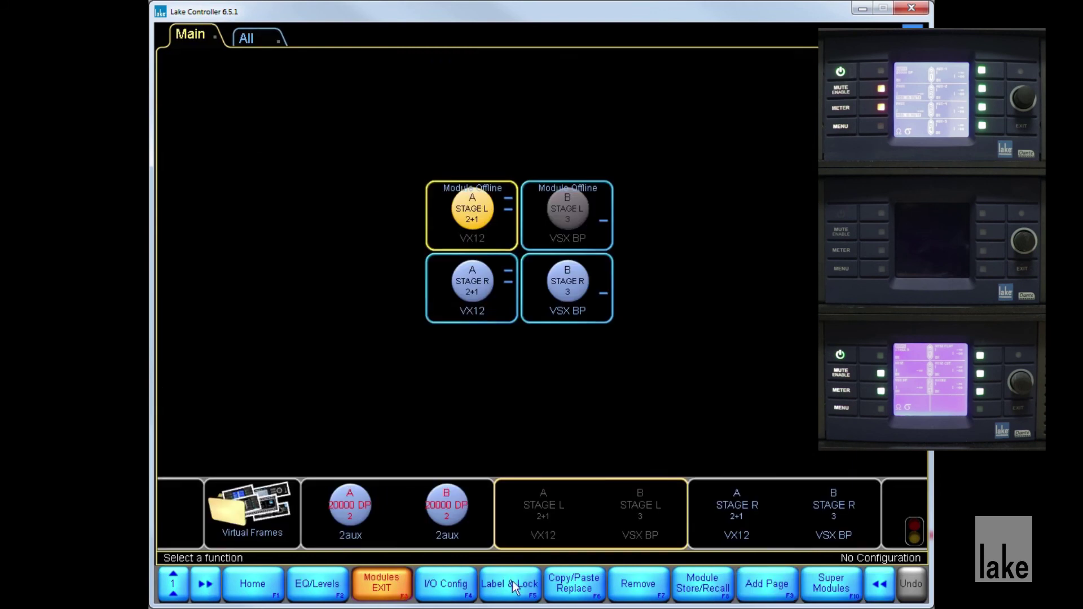
Replace the offline STAGE L frame with the spare 2aux 20000 DP frame, confirming the overwrite
left_click(558, 592)
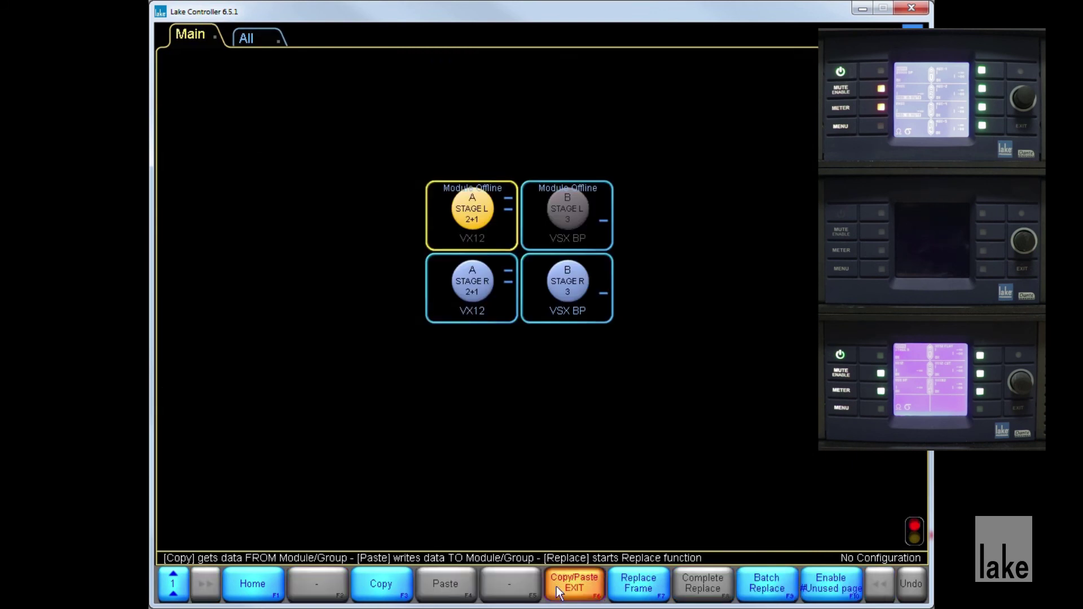
left_click(635, 591)
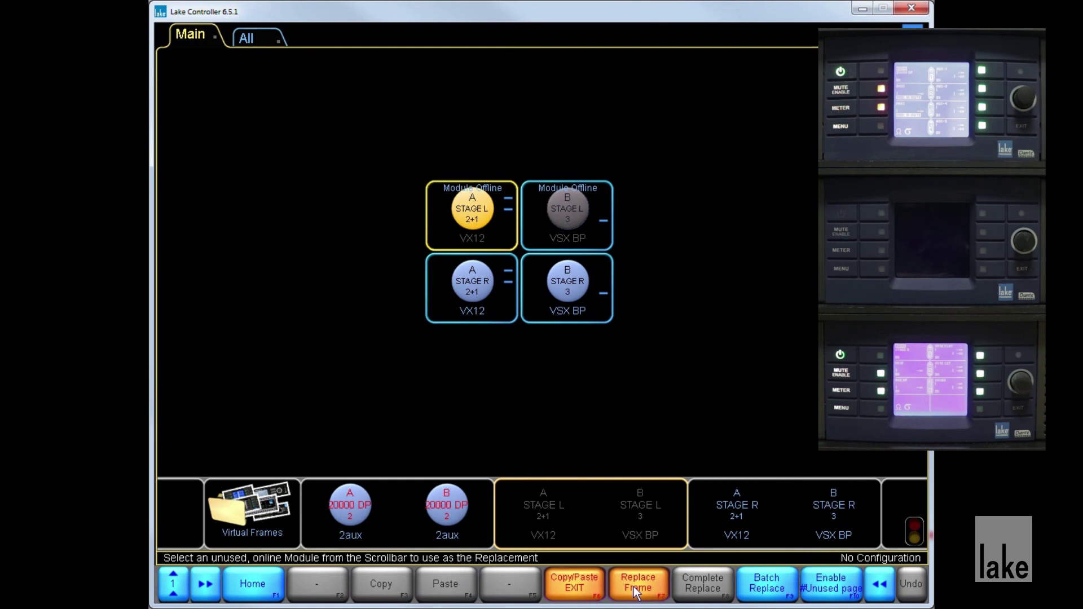
left_click(368, 507)
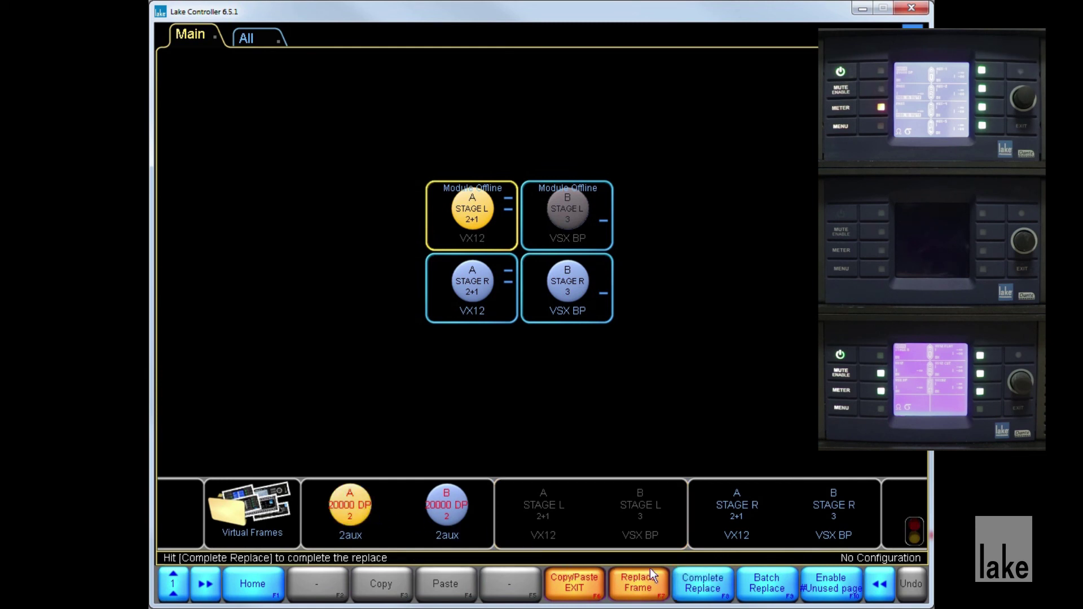
left_click(690, 587)
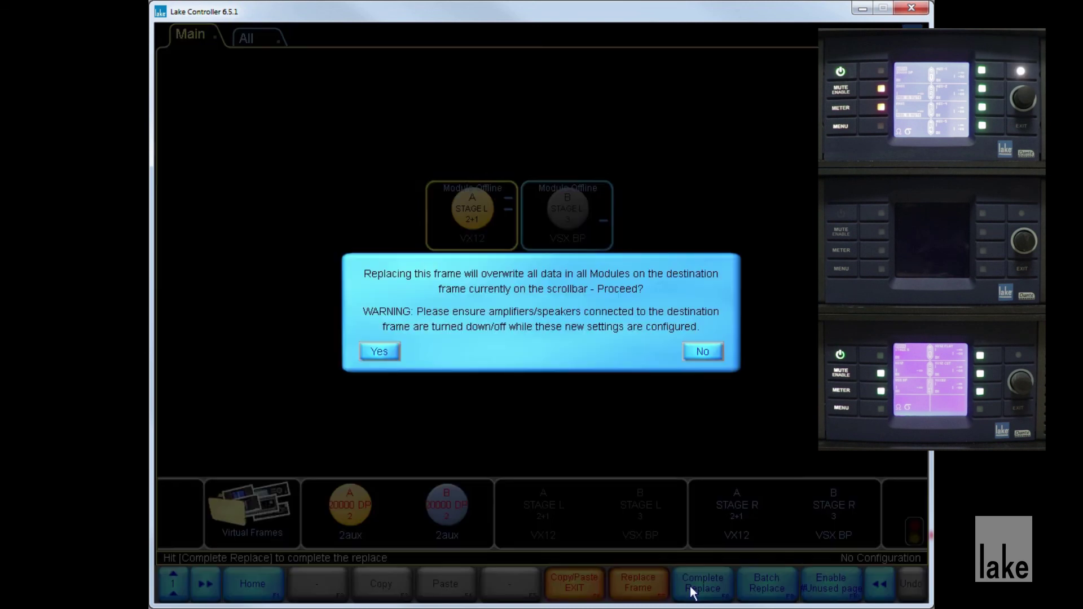
left_click(376, 349)
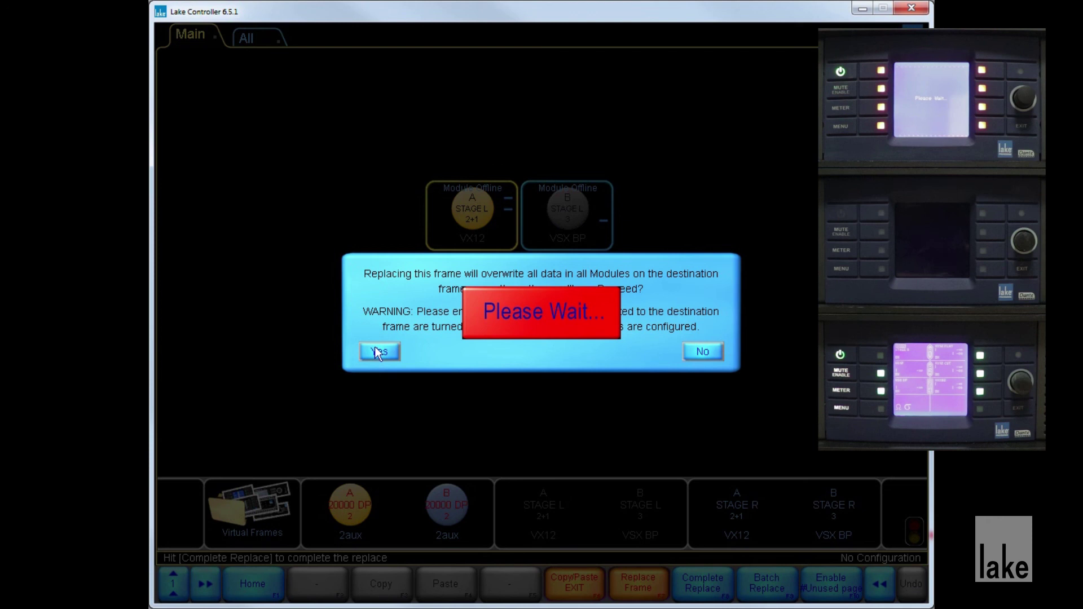